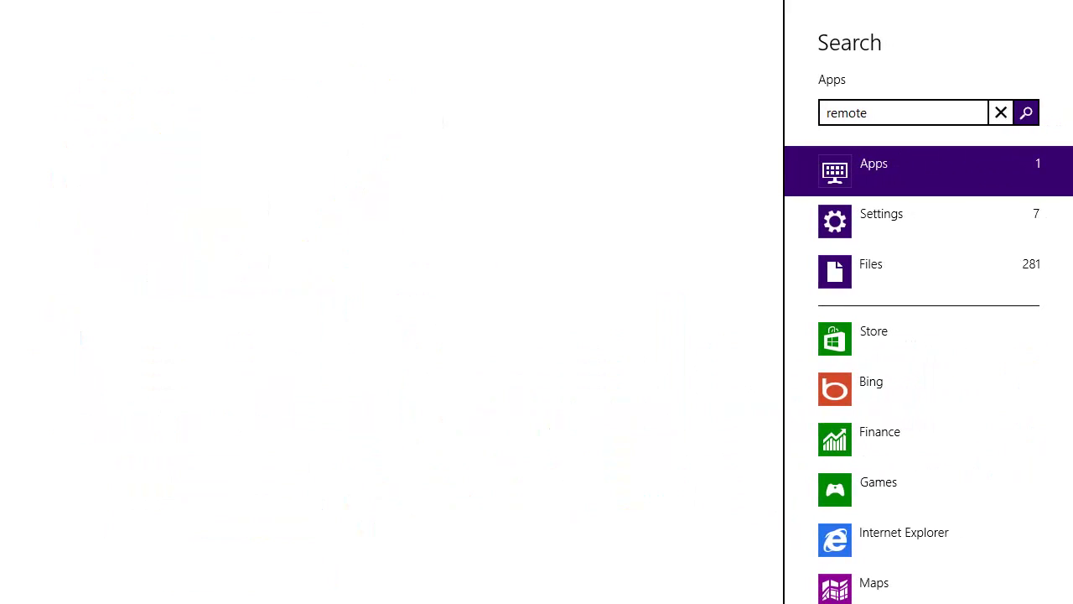
Find the setting for remote access to this computer and allow remote connections to it
left_click(856, 211)
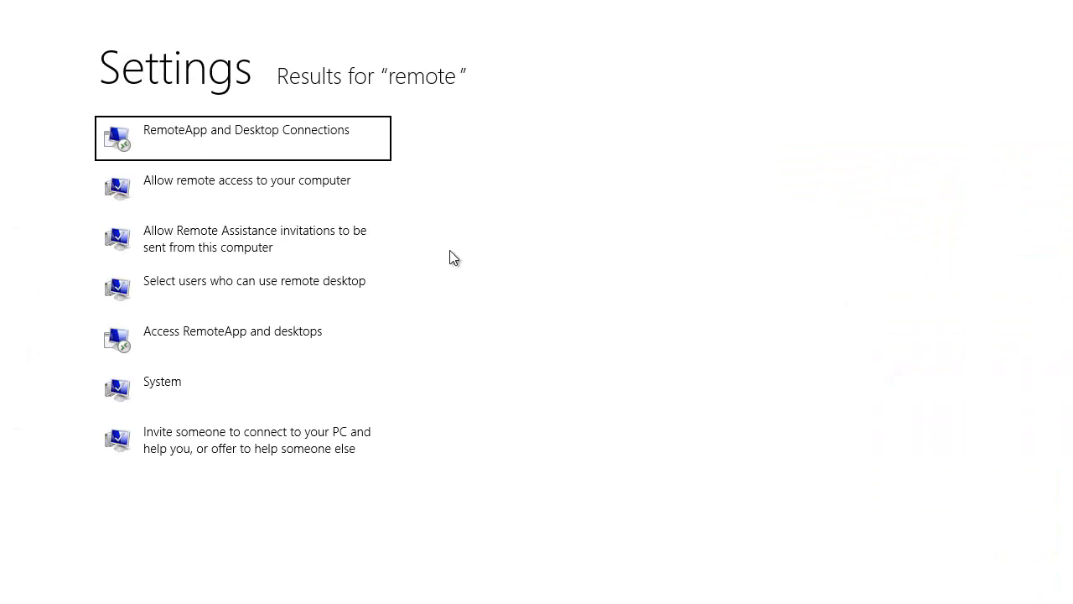
left_click(332, 190)
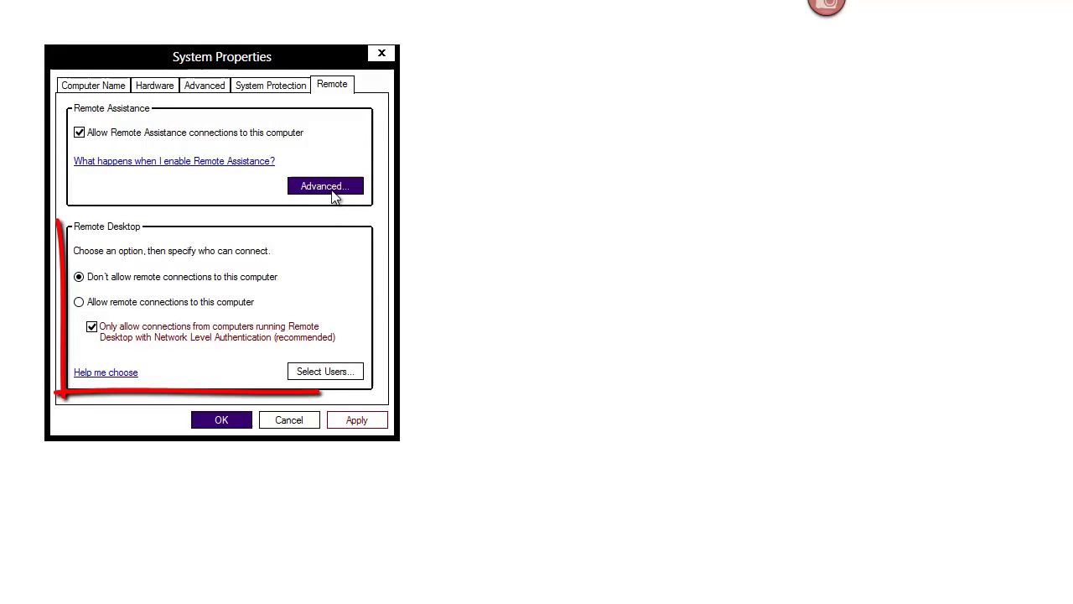
left_click(79, 303)
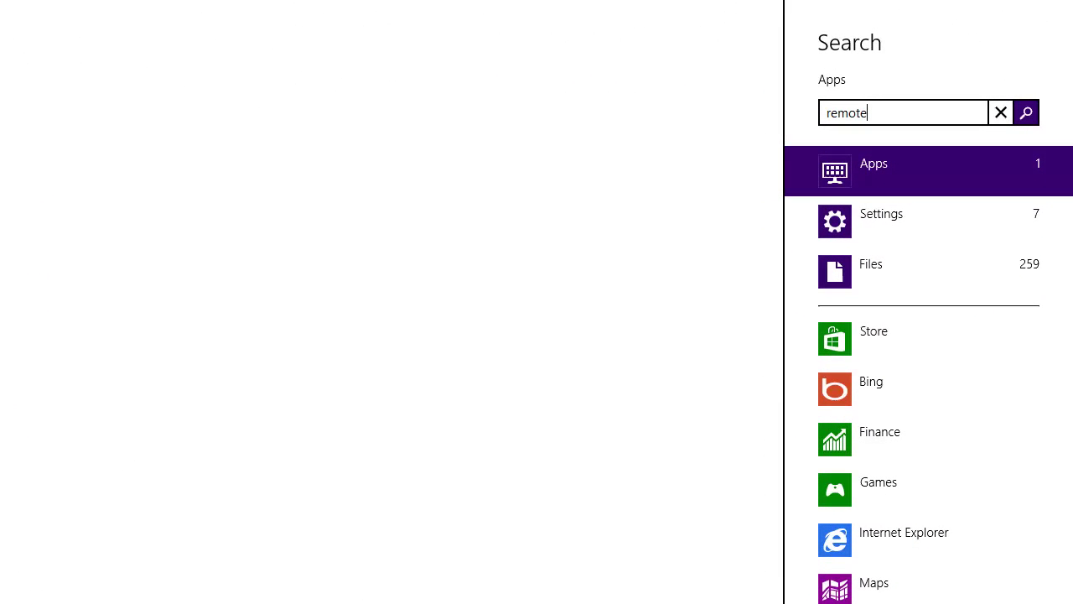
Find and launch Remote Desktop Connection from the app search for "remote", and expand its connection options
key("Return")
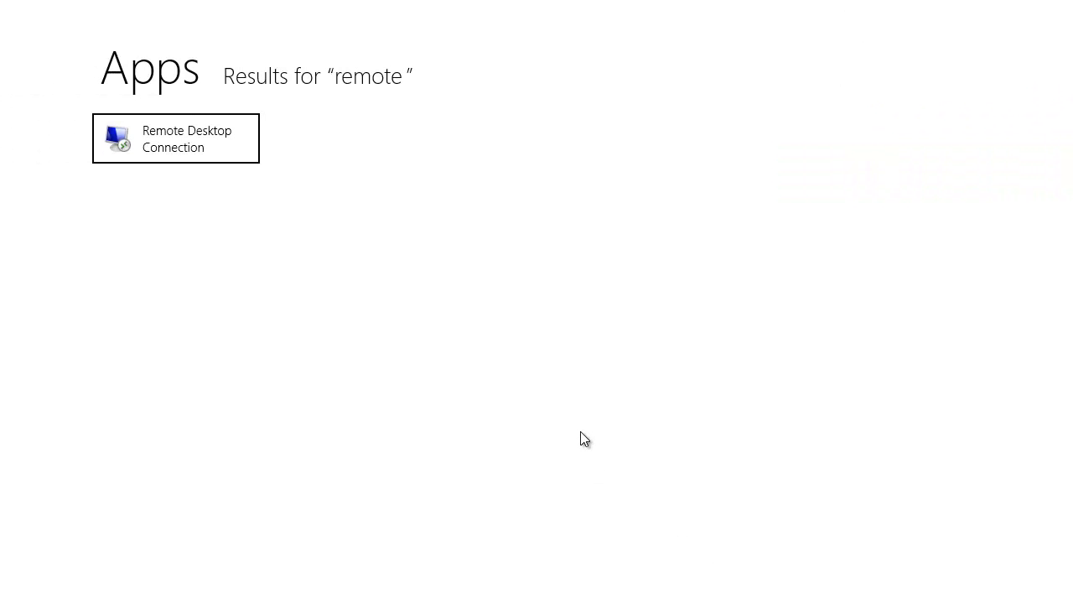
left_click(182, 134)
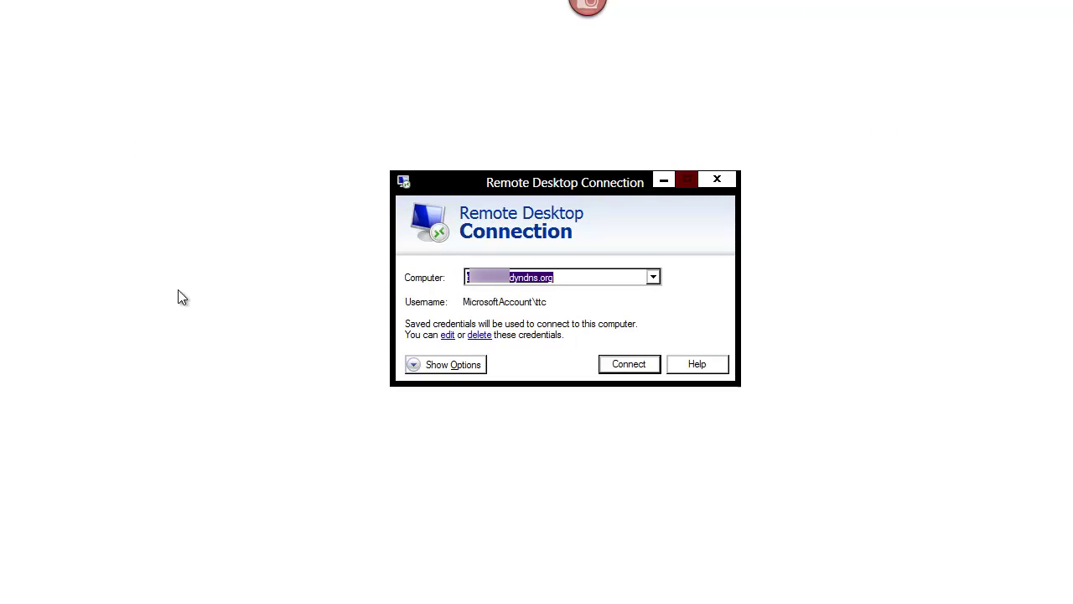
left_click(448, 366)
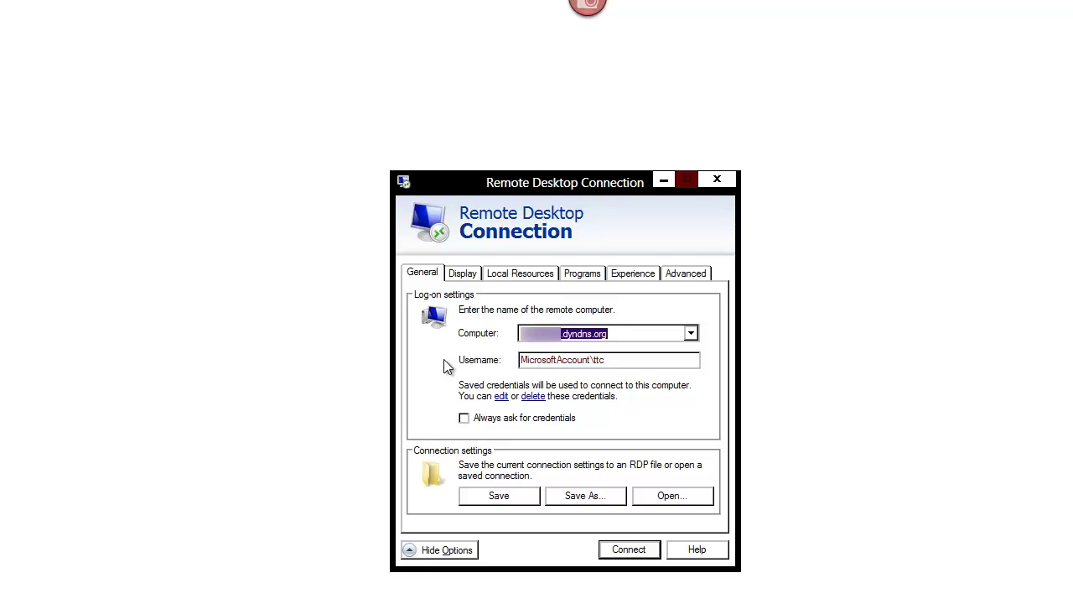
Examine the display, local resources, programs, experience and advanced settings of the remote connection, including the available connection speeds
left_click(464, 276)
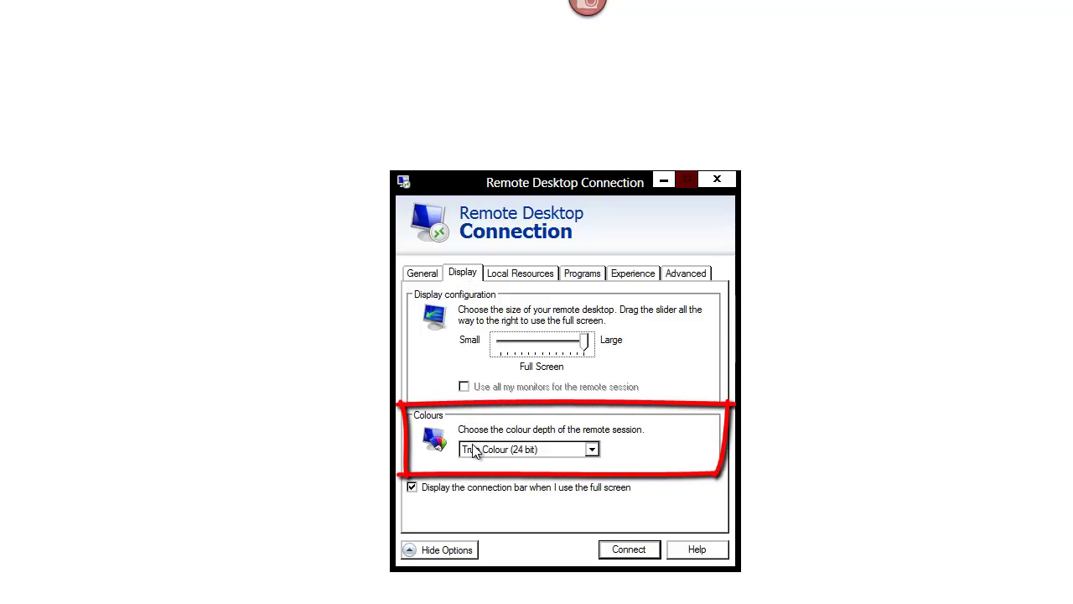
left_click(504, 280)
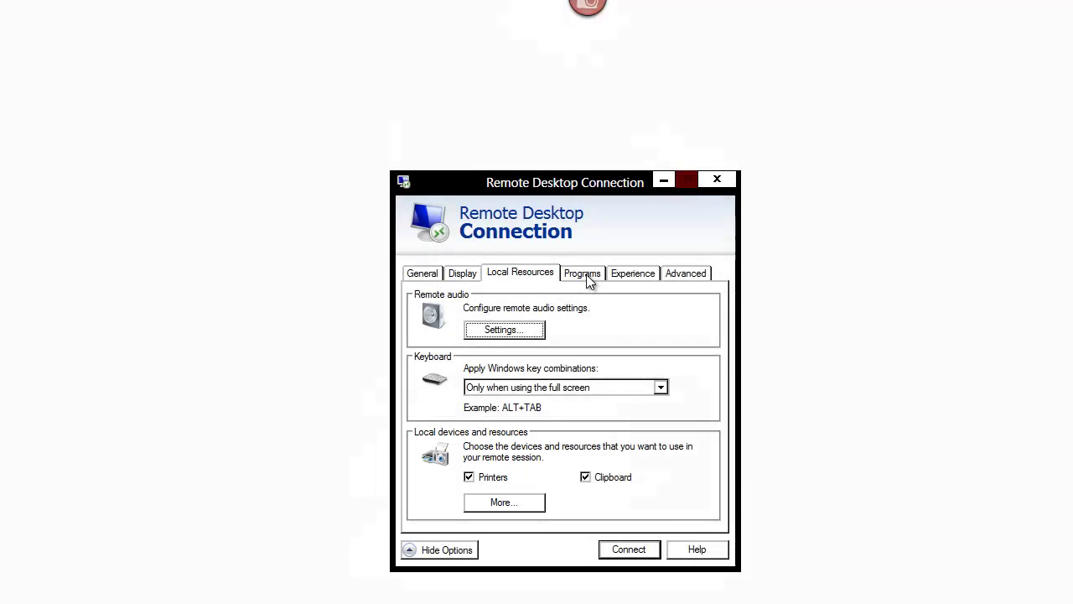
left_click(583, 273)
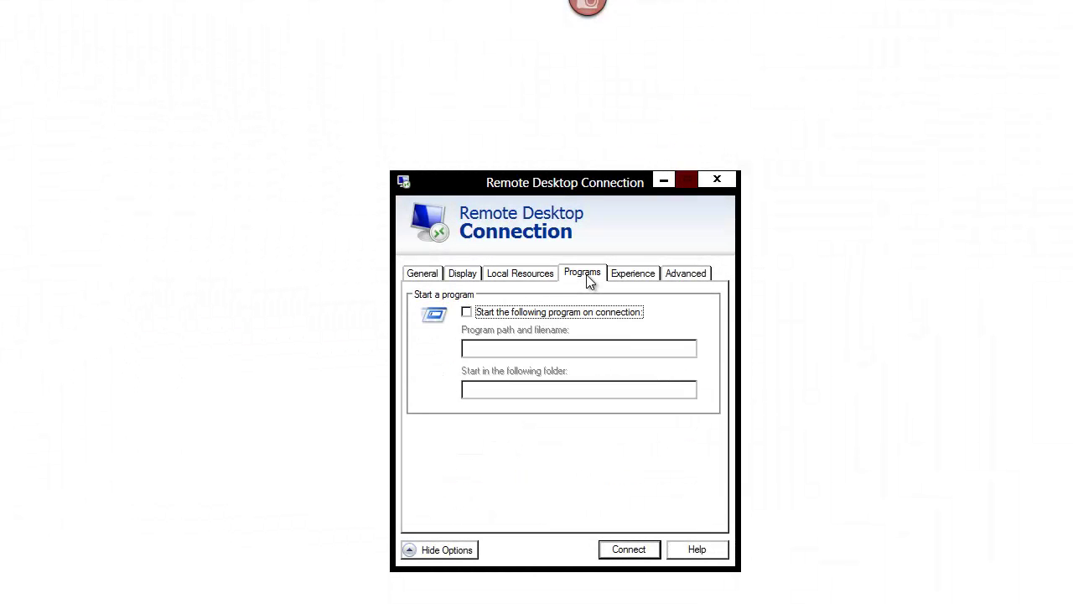
left_click(634, 277)
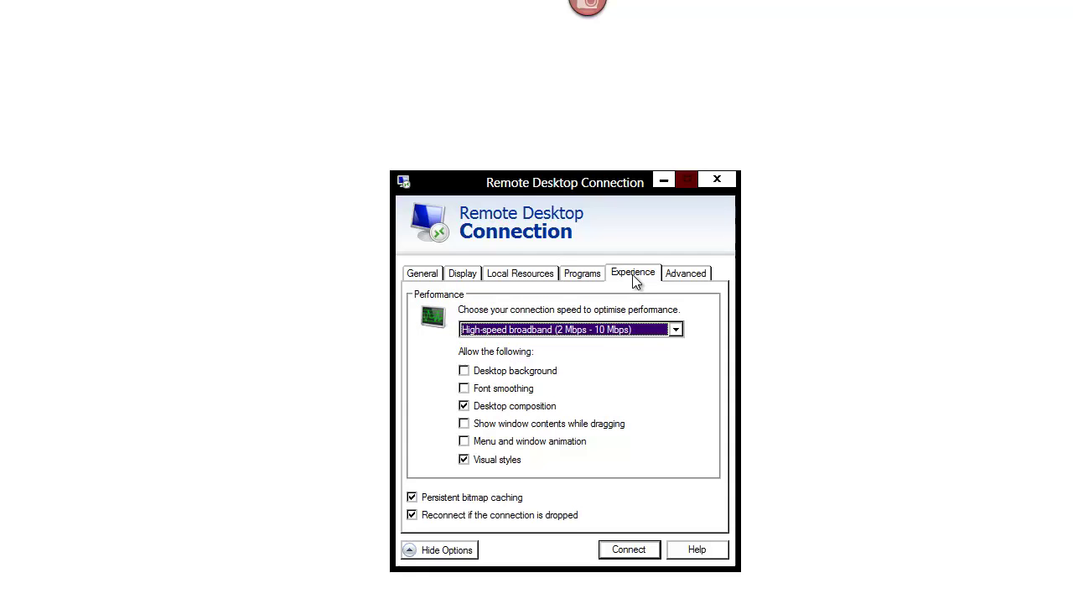
left_click(675, 331)
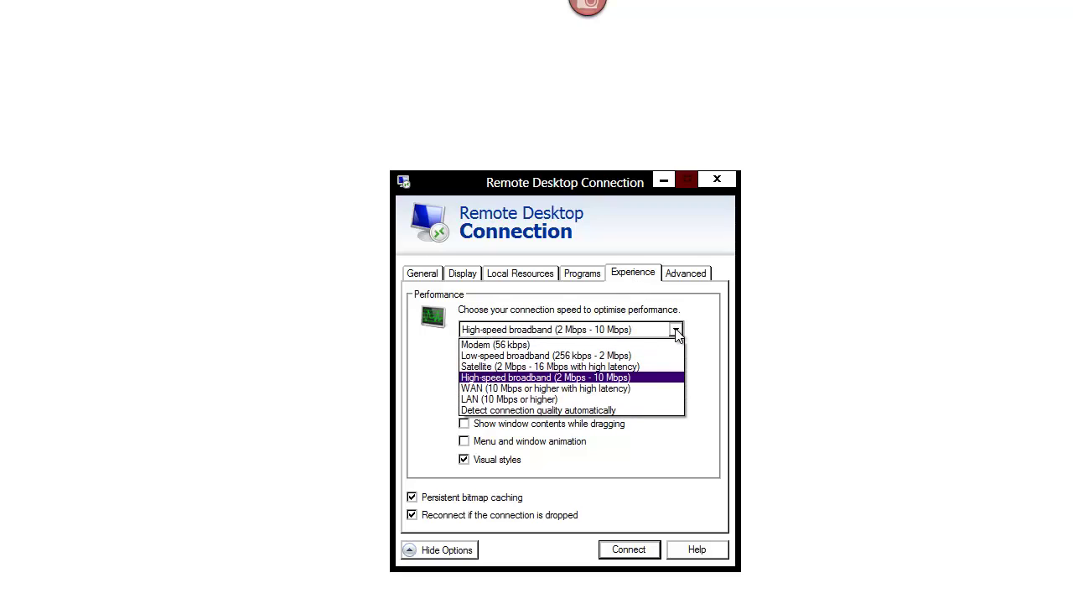
left_click(676, 330)
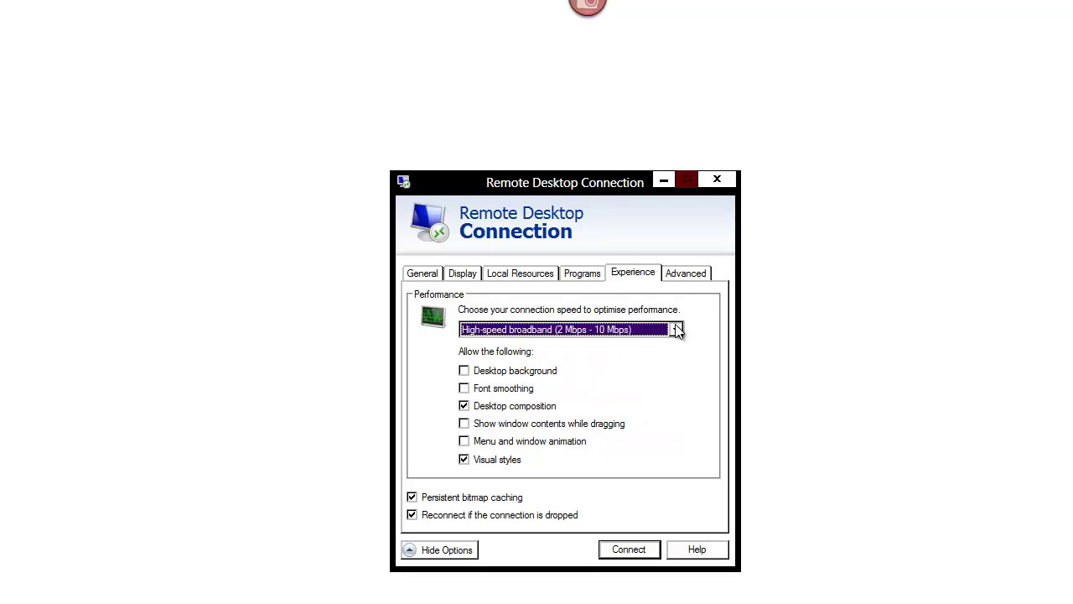
left_click(680, 281)
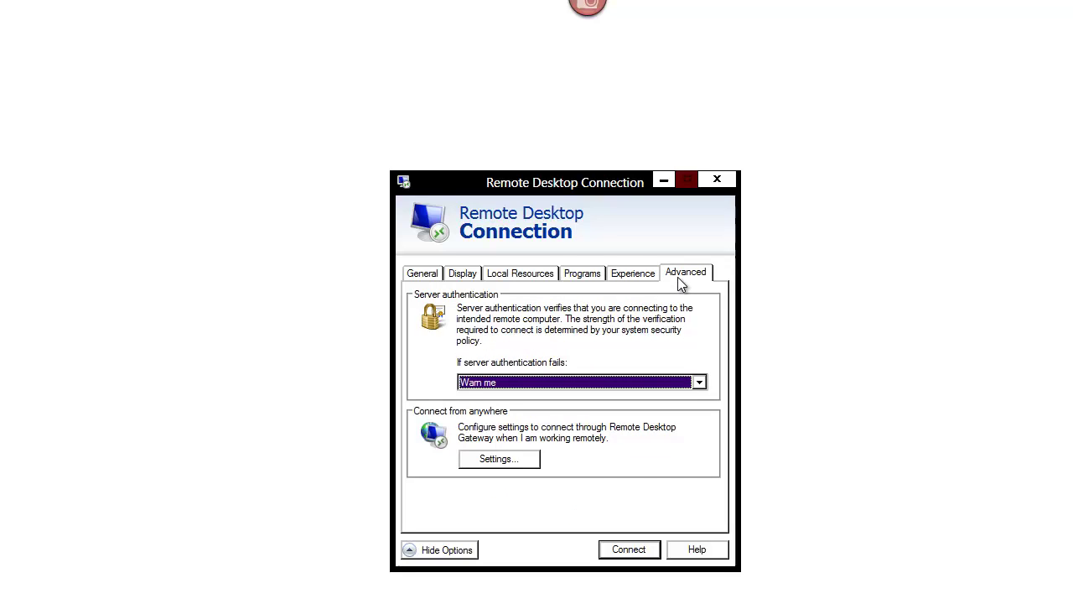
Return to the general log-on settings and connect to the saved dyndns.org computer
left_click(414, 273)
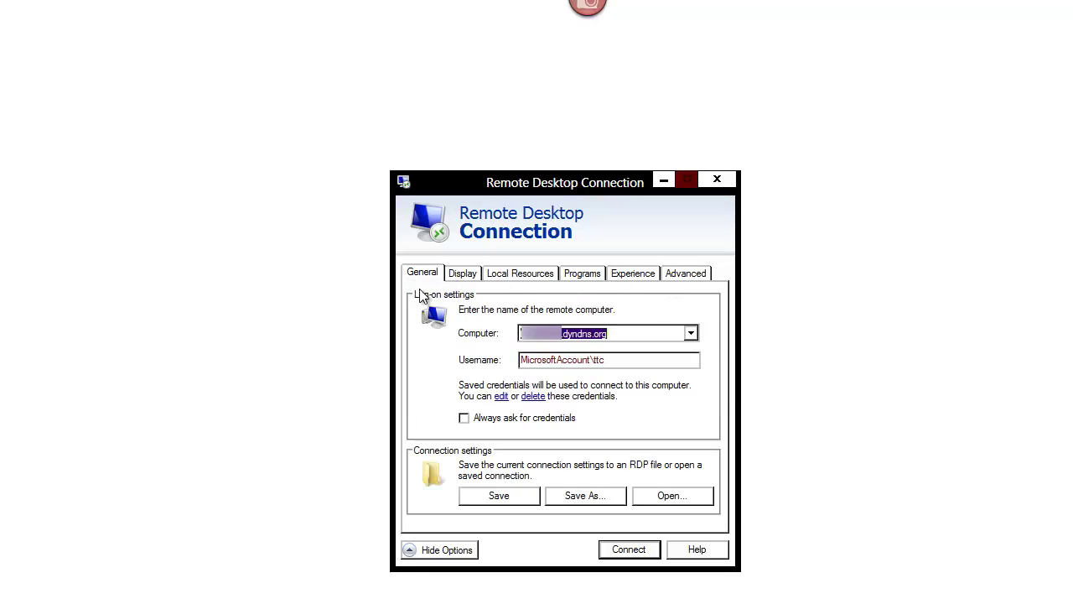
left_click(627, 557)
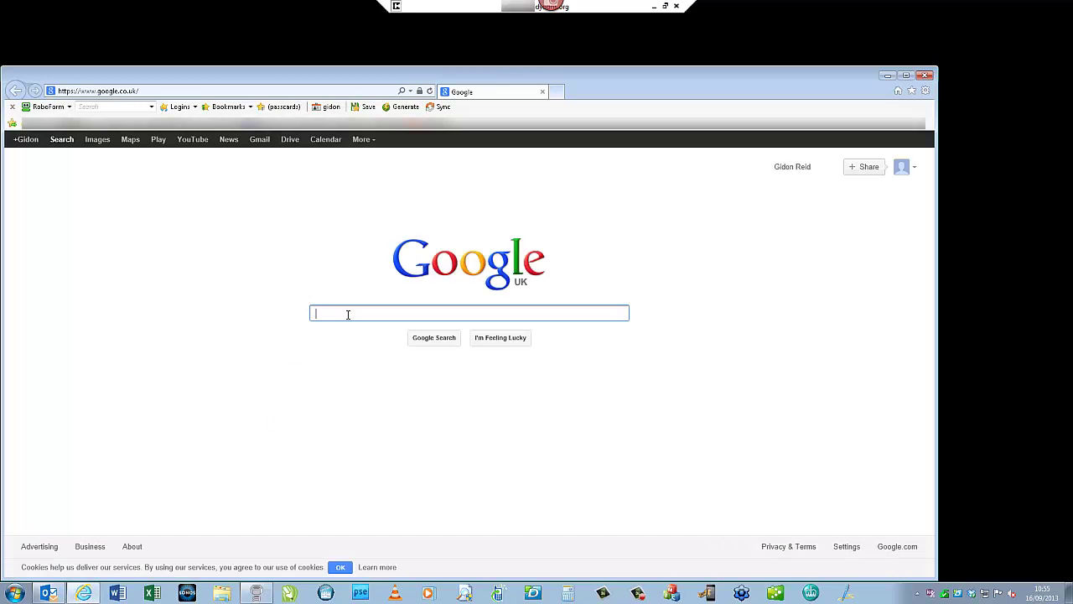
Search Google for "news" in the remote session's browser and open the BBC News home page
type("news")
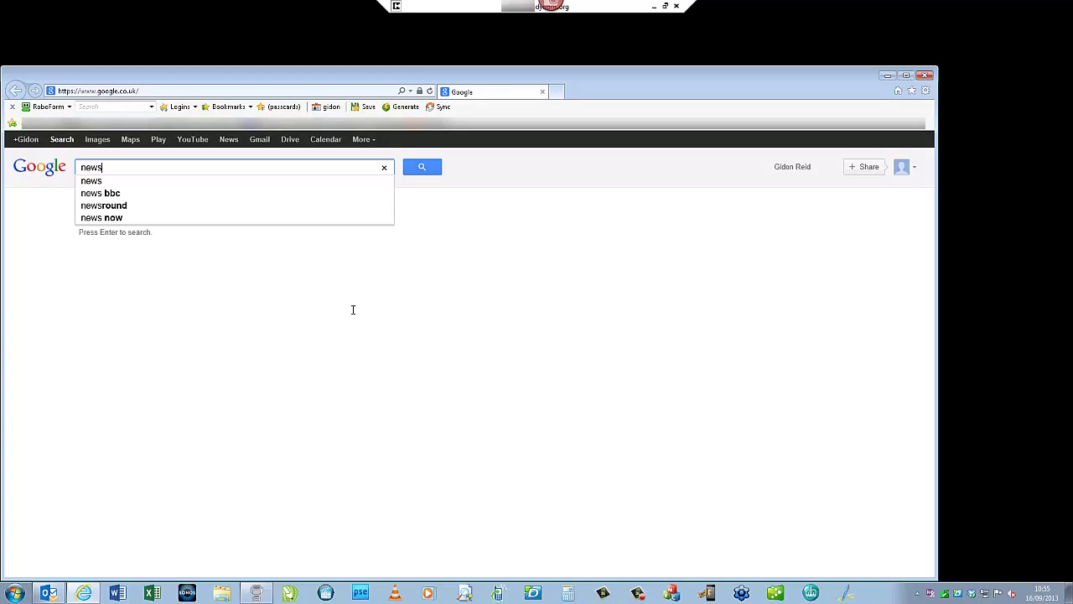
key("Return")
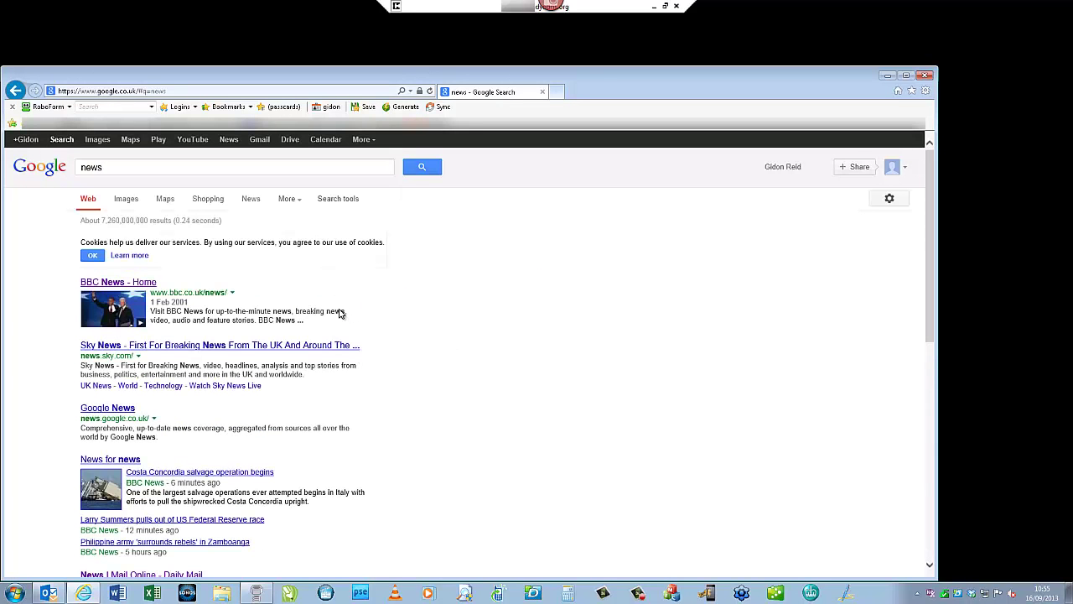
left_click(136, 285)
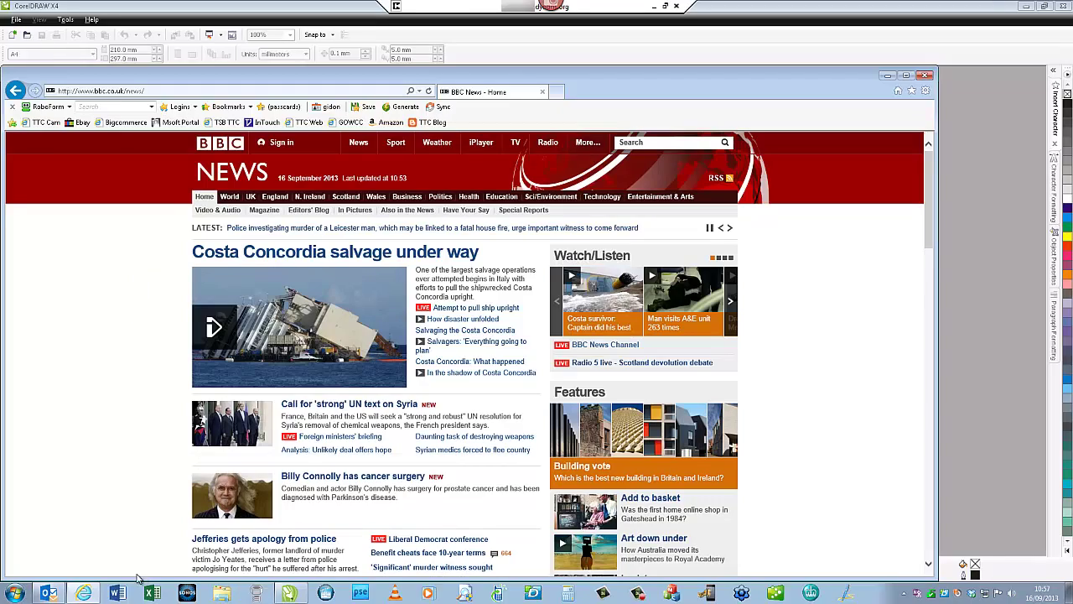
Switch to Word on the remote computer, create a blank document and enter the text "Hello World"
left_click(118, 593)
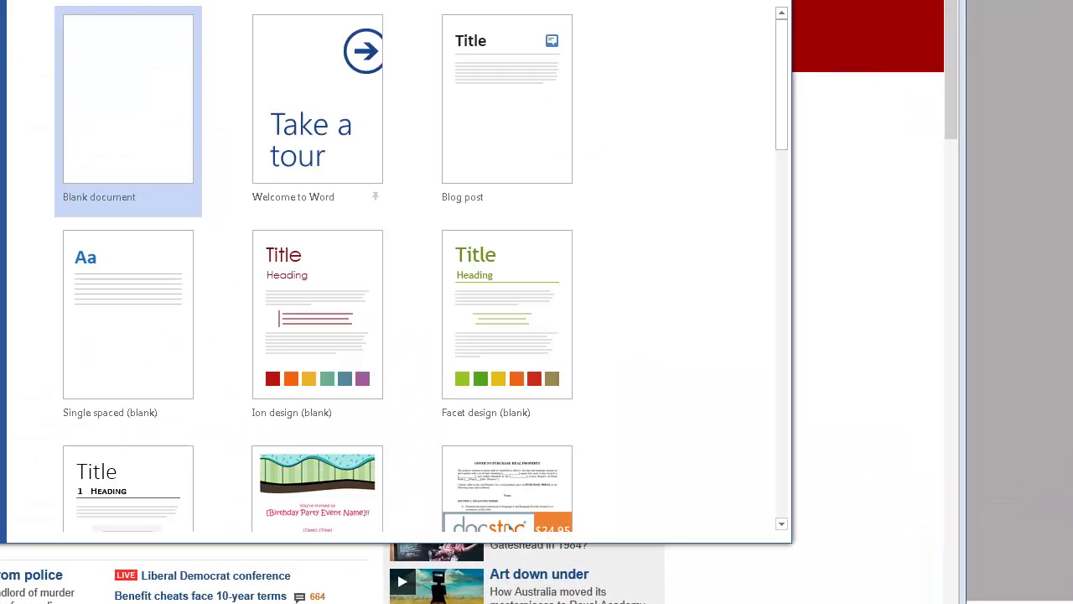
left_click(134, 184)
type("Hello World")
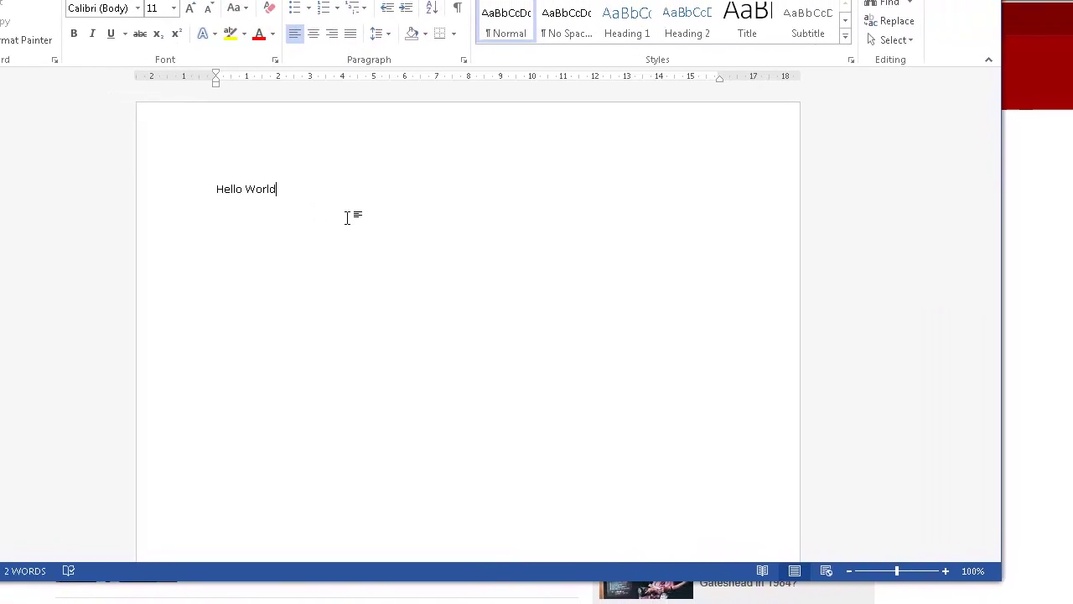
Open the print settings for the document and examine the list of available printers
left_click(114, 10)
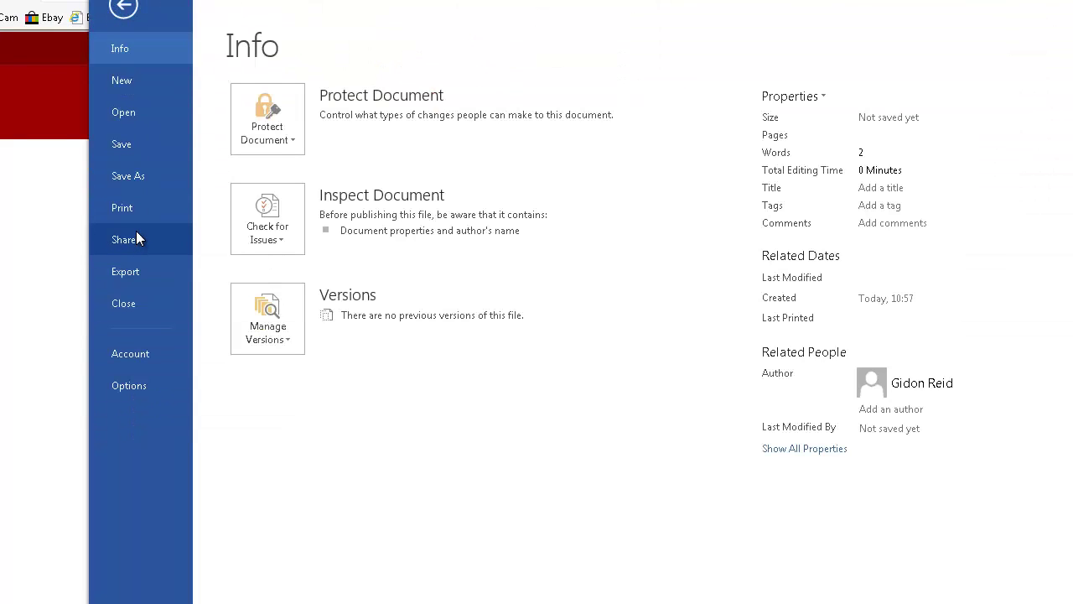
left_click(134, 211)
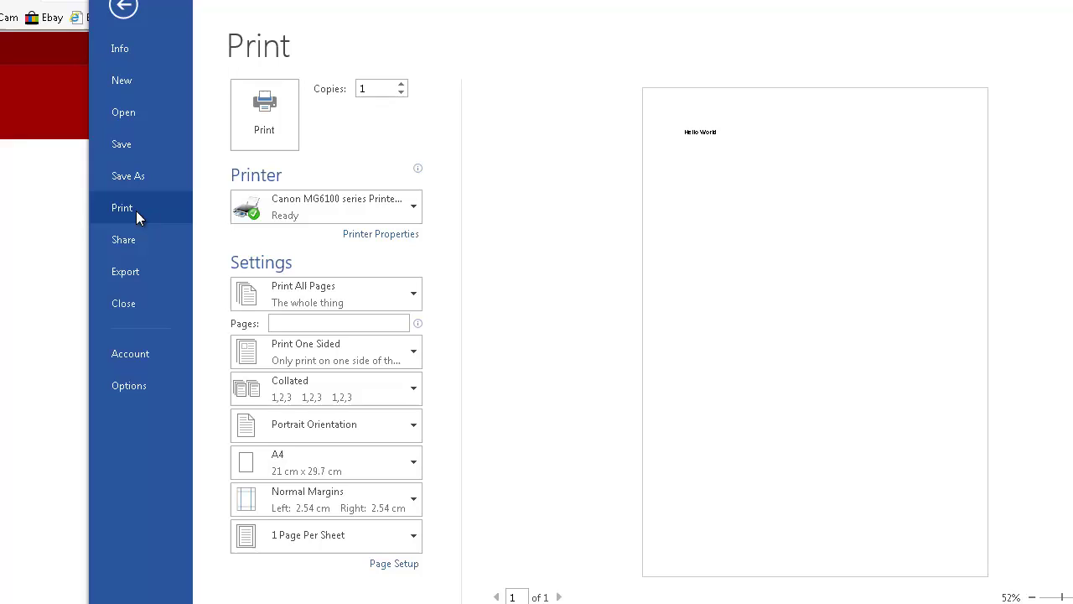
left_click(411, 213)
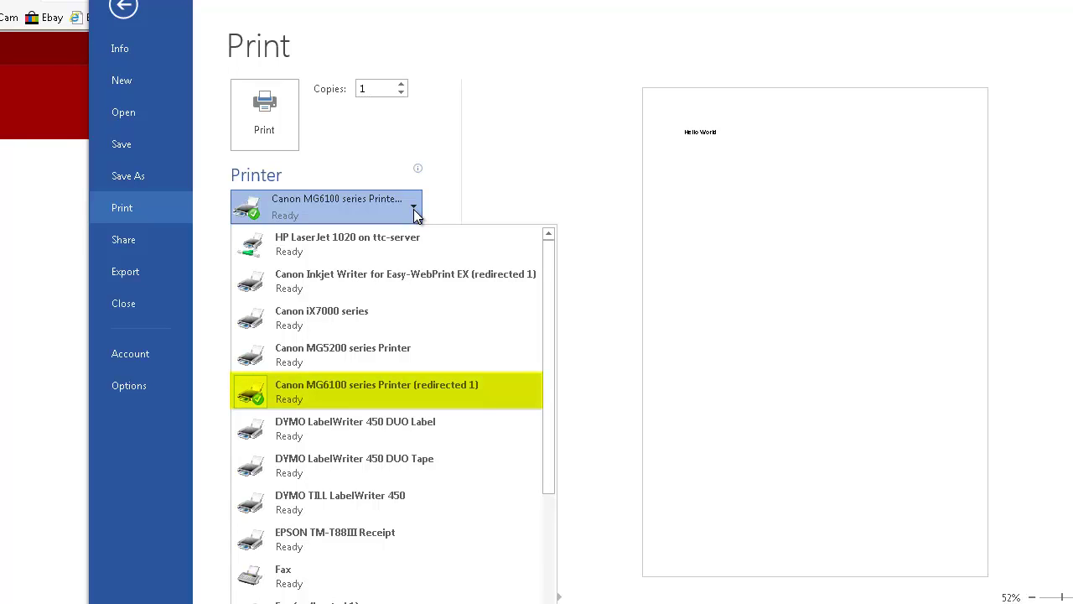
left_click(414, 209)
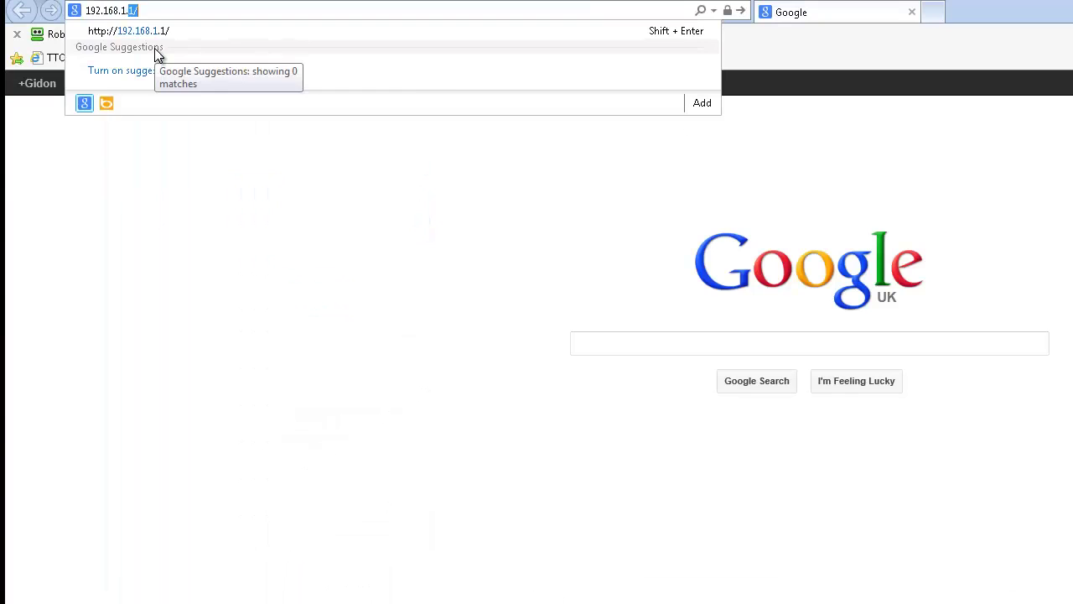
Log in to the router at 192.168.1.1 and view the Remote Desktop entry in the NAT open ports setup
key("Return")
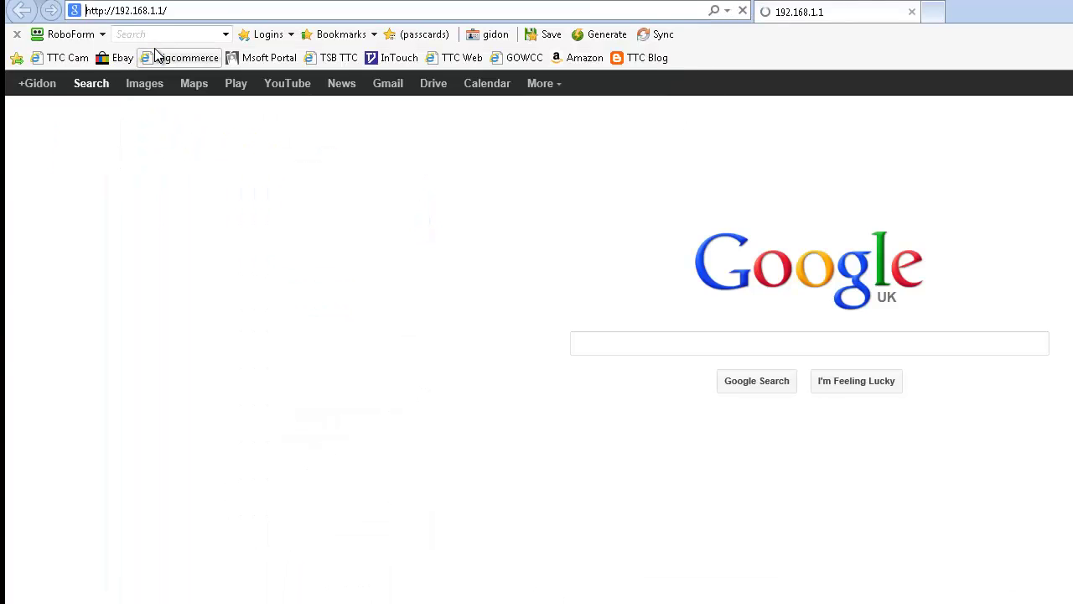
left_click(409, 35)
left_click(46, 312)
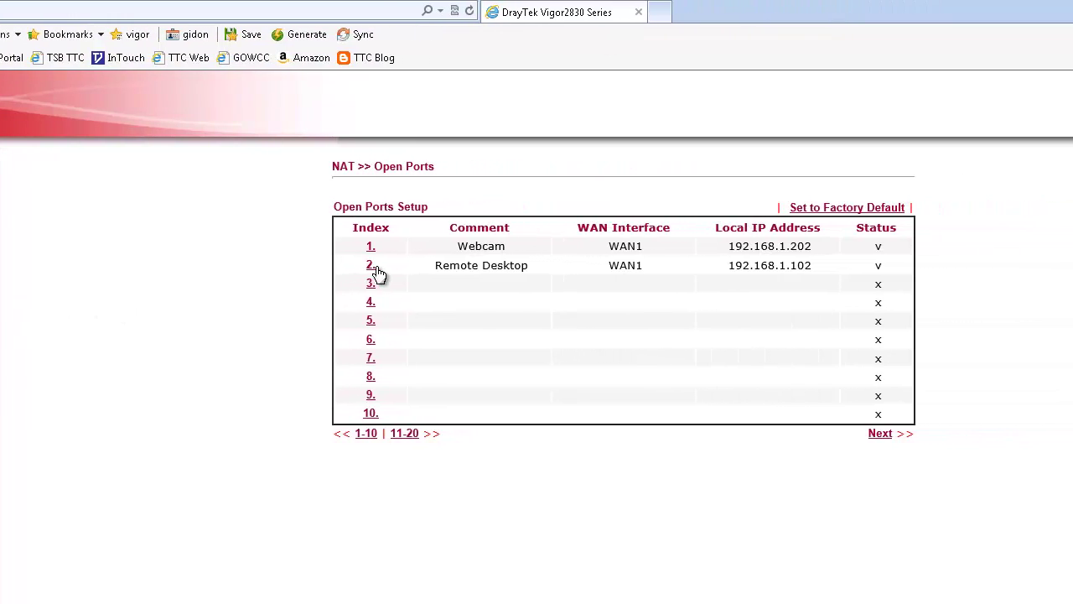
left_click(374, 267)
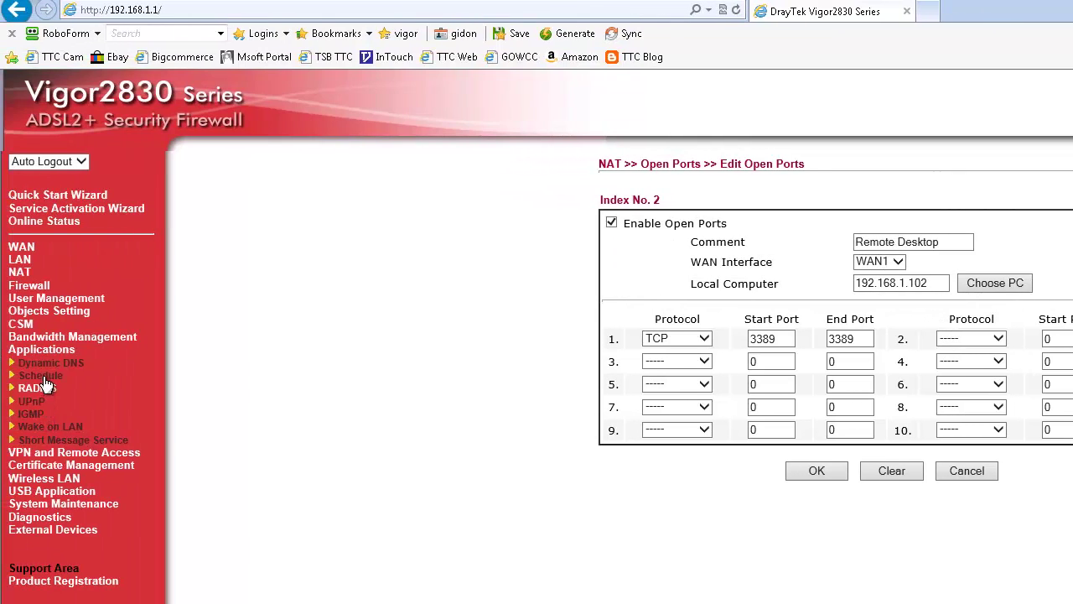
View the router's Dynamic DNS settings and the details of the dyndns.org hostname in the Dyn account
left_click(52, 363)
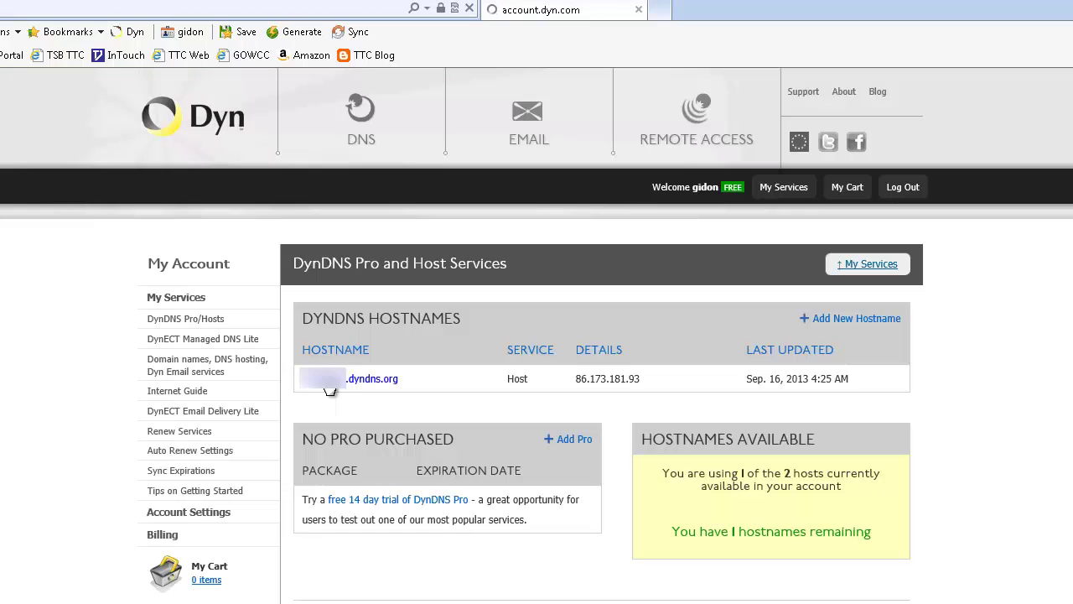
left_click(327, 380)
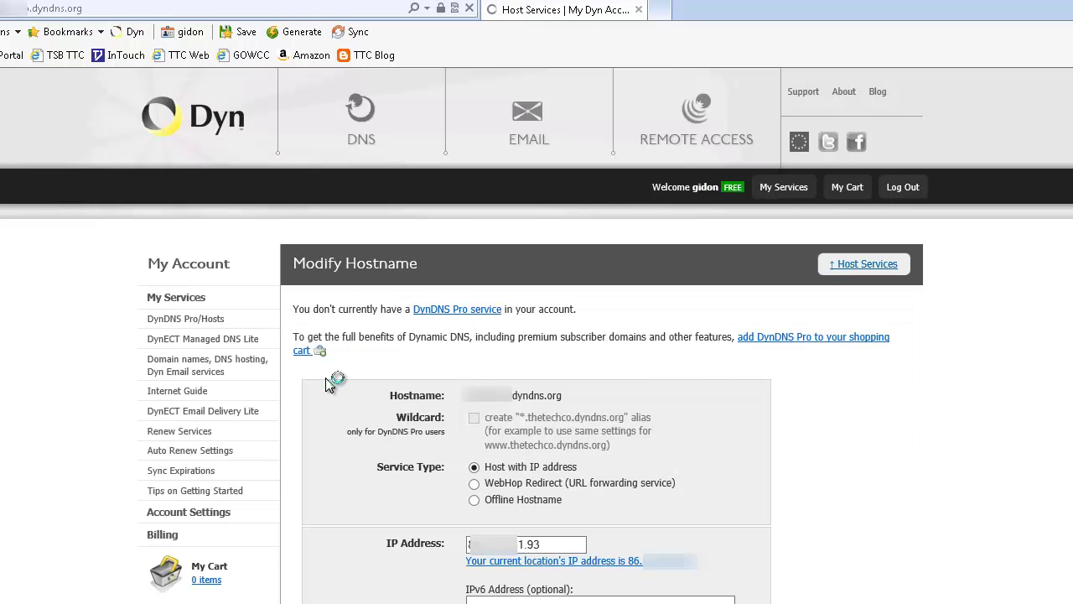